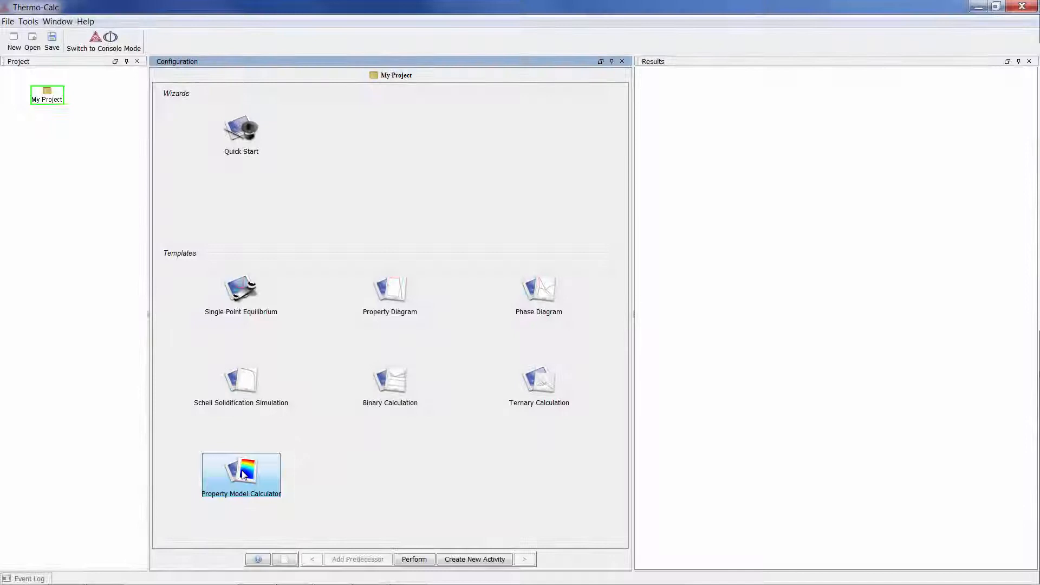
- Create a property model calculation from the Property Model Calculator template and view its system definer and calculator nodes
click(243, 475)
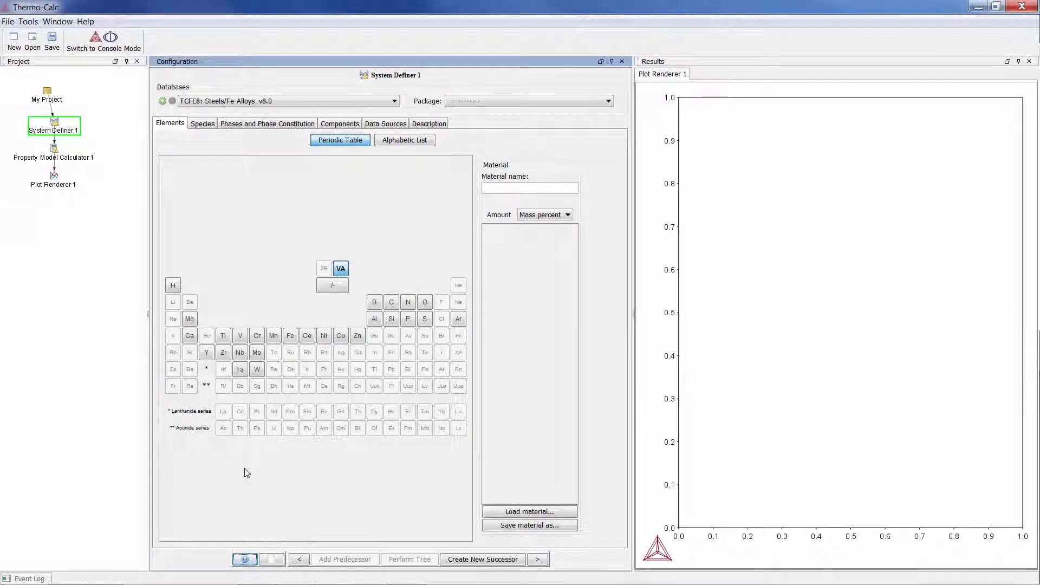
click(58, 128)
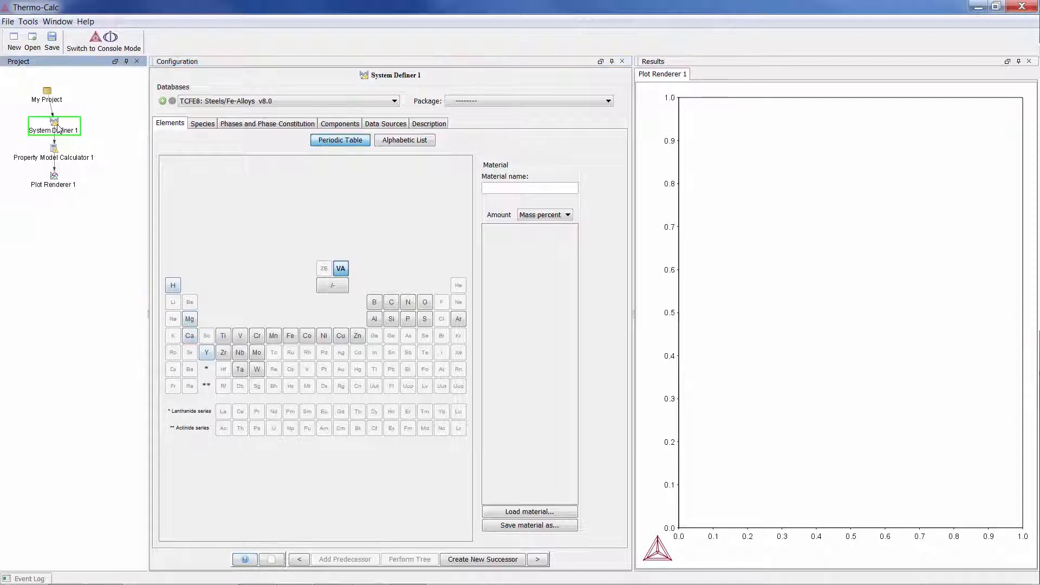
click(57, 156)
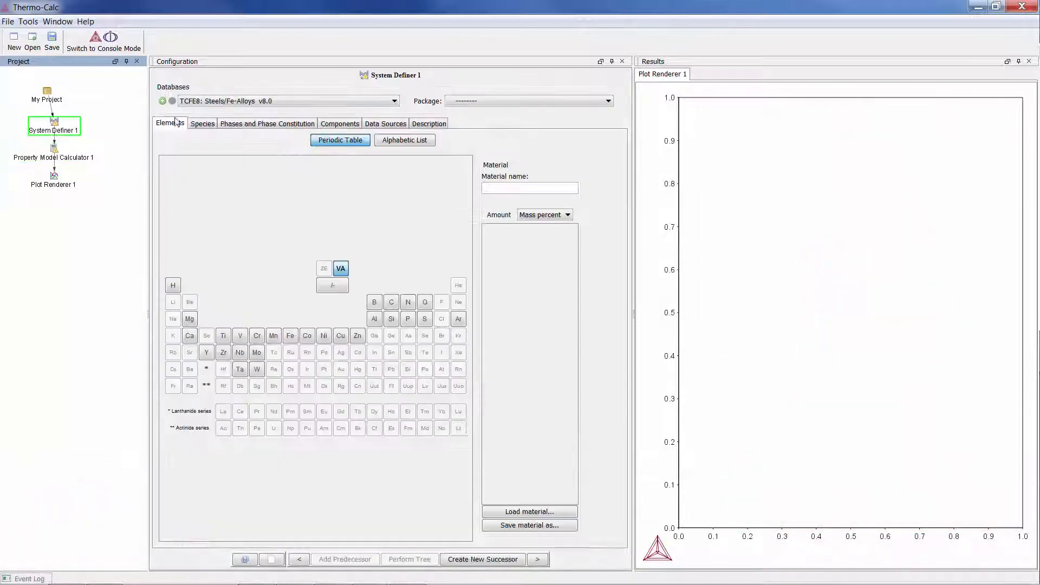
- Set the system's database to FEDEMO: Iron Demo Database and load the material file Ferritic.xml
click(225, 106)
click(225, 169)
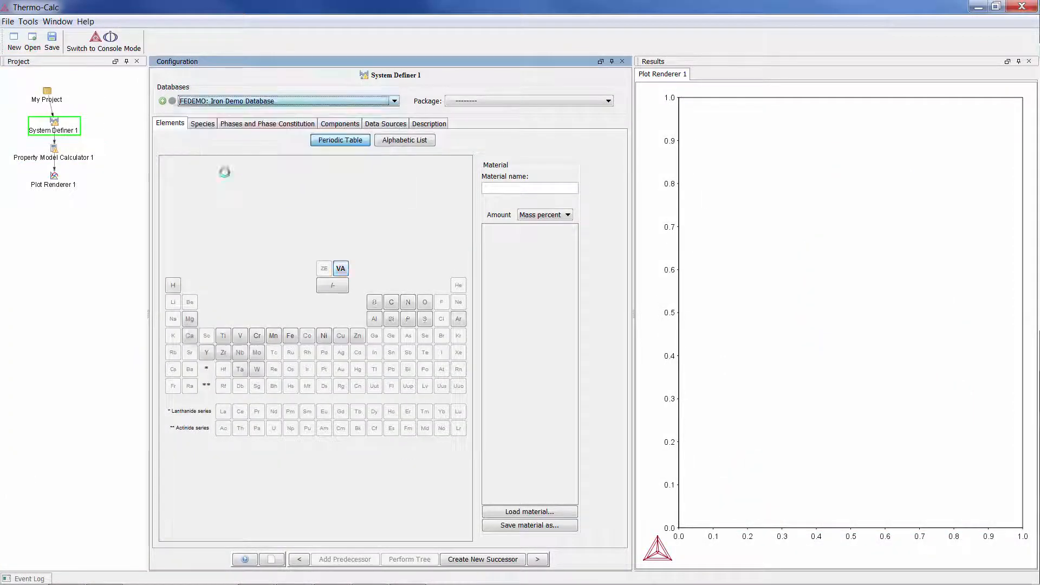
click(554, 512)
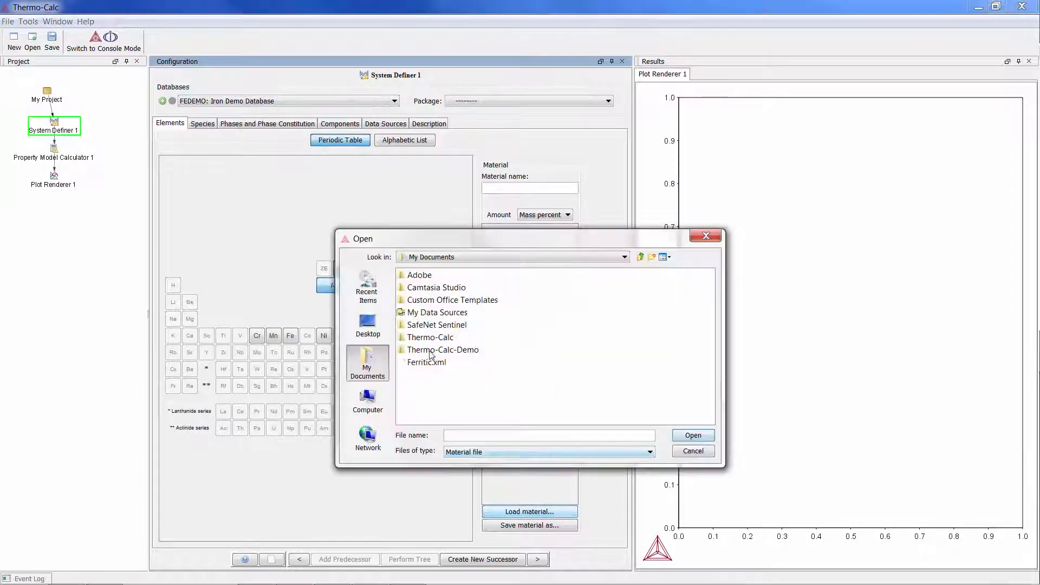
double_click(432, 366)
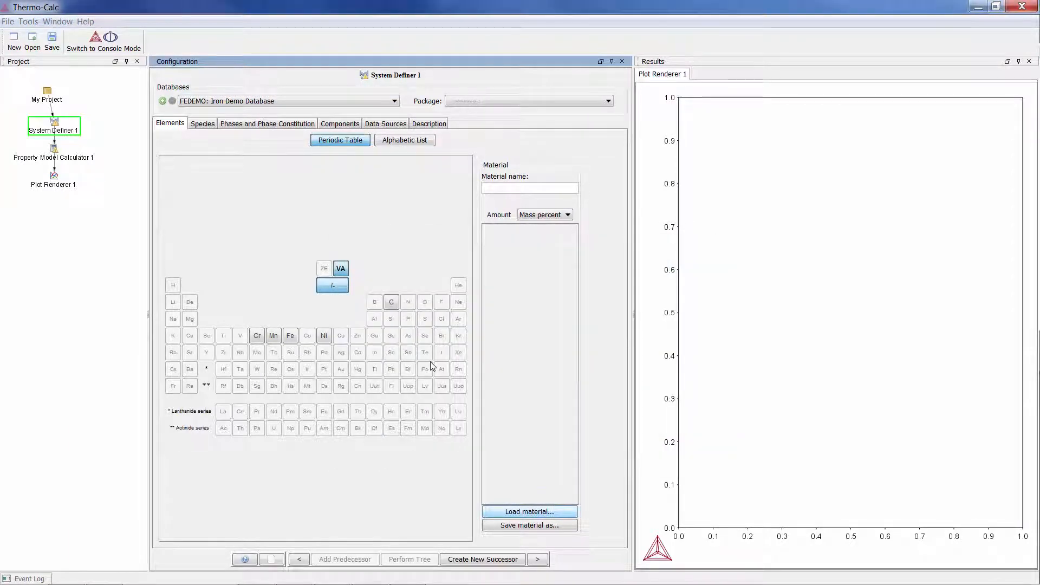
- Enable the Driving force model in Property Model Calculator 1 and view its matrix phase options and description
click(56, 156)
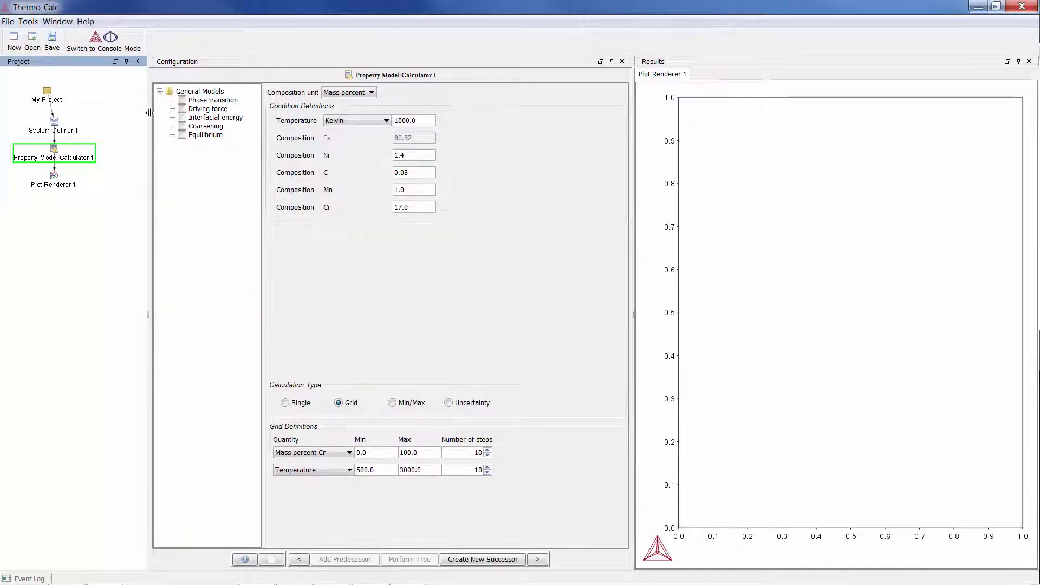
click(182, 109)
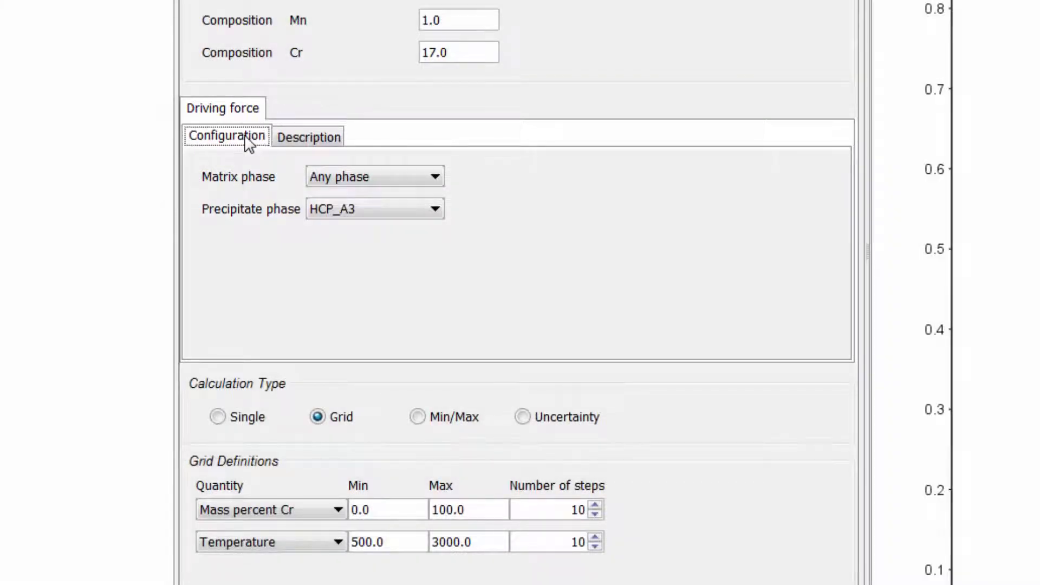
click(367, 174)
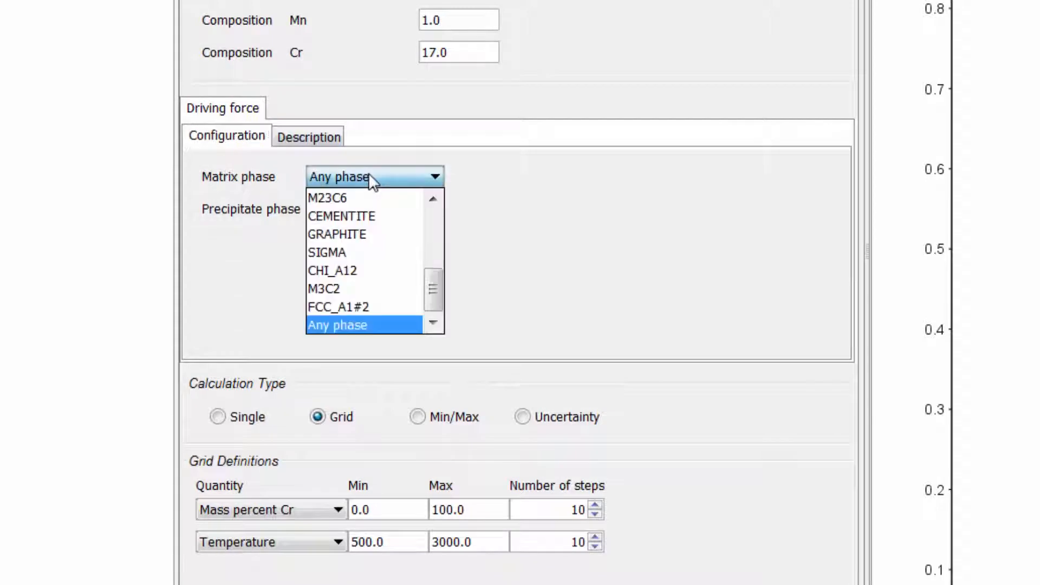
click(369, 173)
click(309, 136)
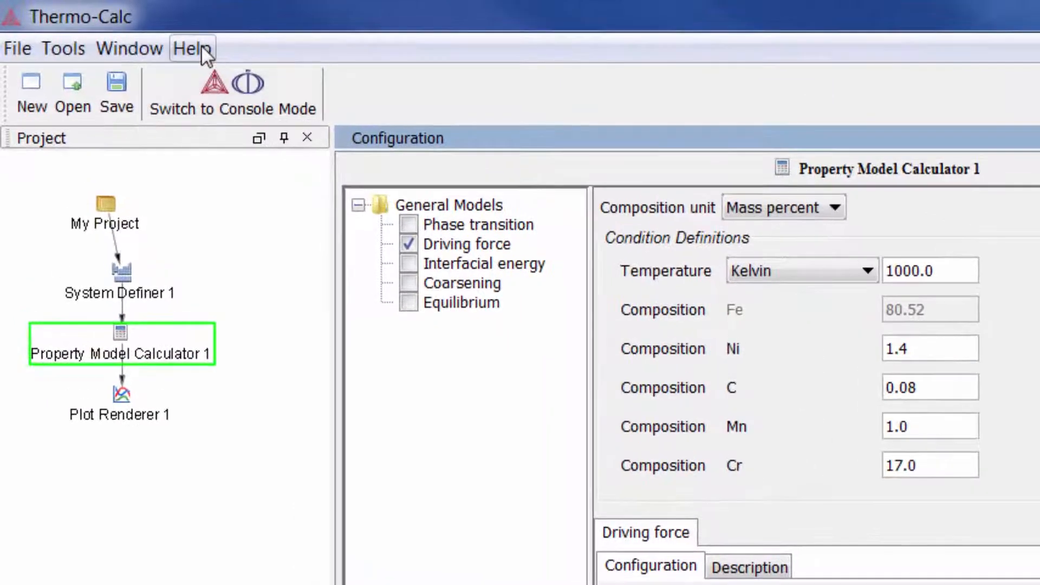
- Open the online help and search it for "Property Model Calculator"
click(199, 48)
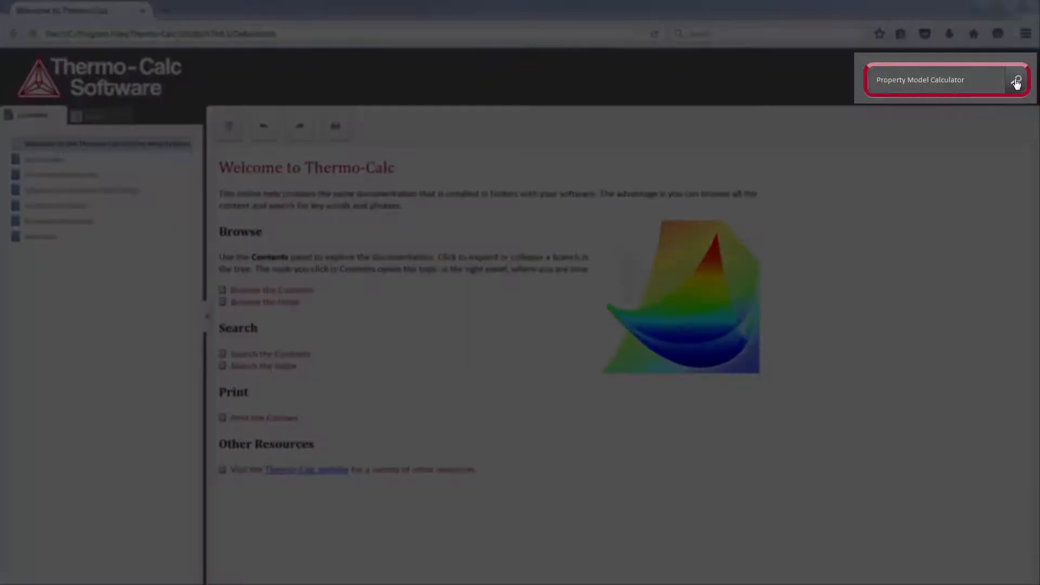
click(1016, 81)
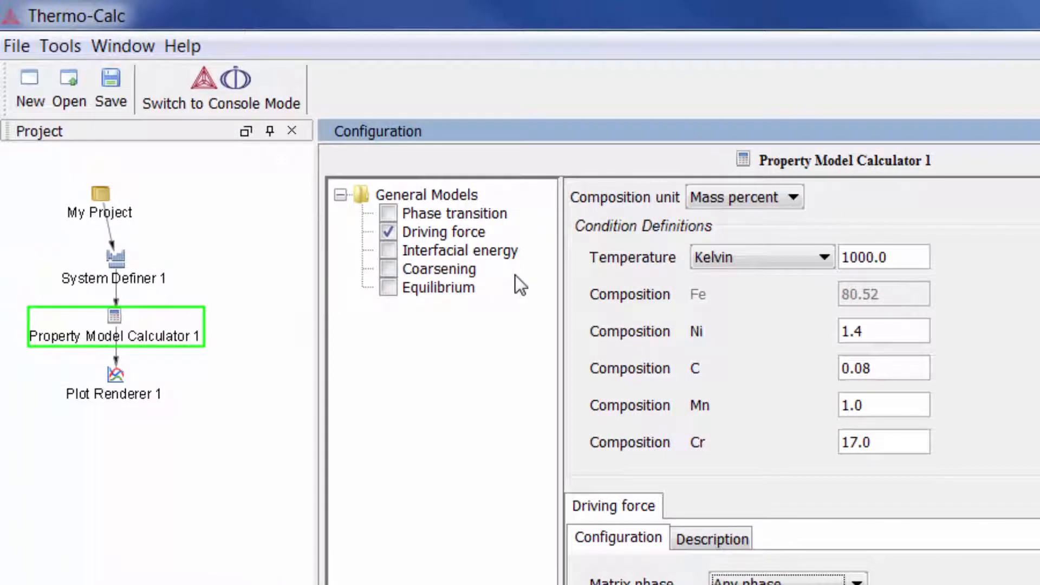
- Enable the Phase transition model with Any phase as the matrix phase and SIGMA as the phase to form
click(388, 213)
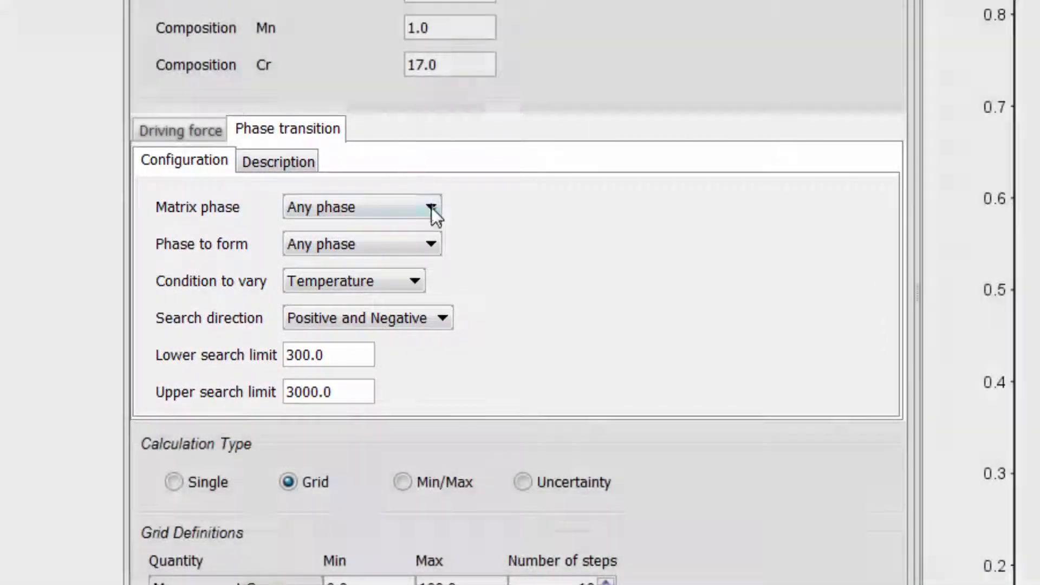
click(431, 207)
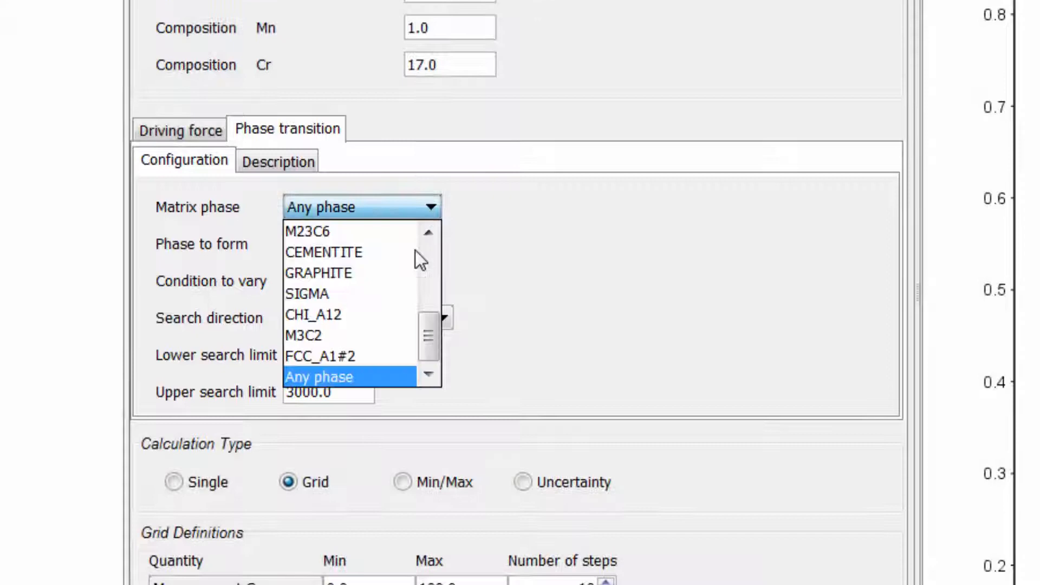
click(389, 375)
click(375, 245)
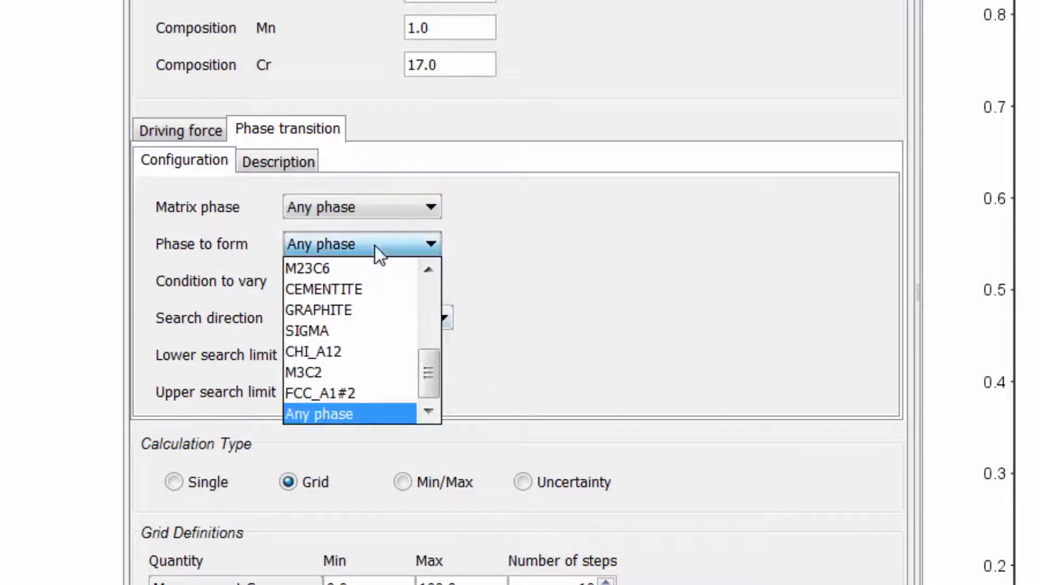
click(363, 330)
- Choose the matrix phase for the Driving force model and set the calculation type to Single
click(204, 128)
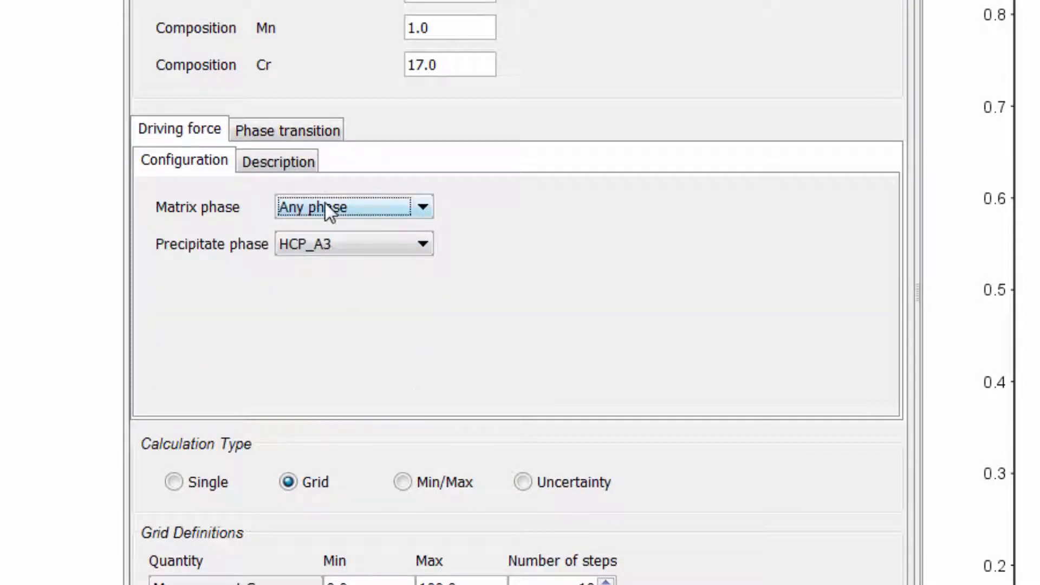
click(328, 209)
click(329, 287)
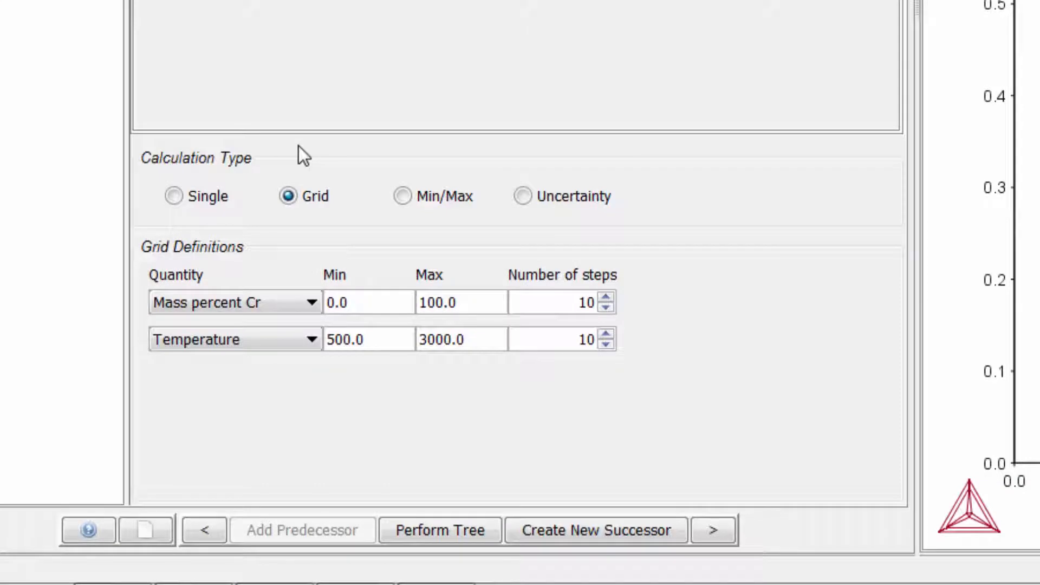
click(177, 192)
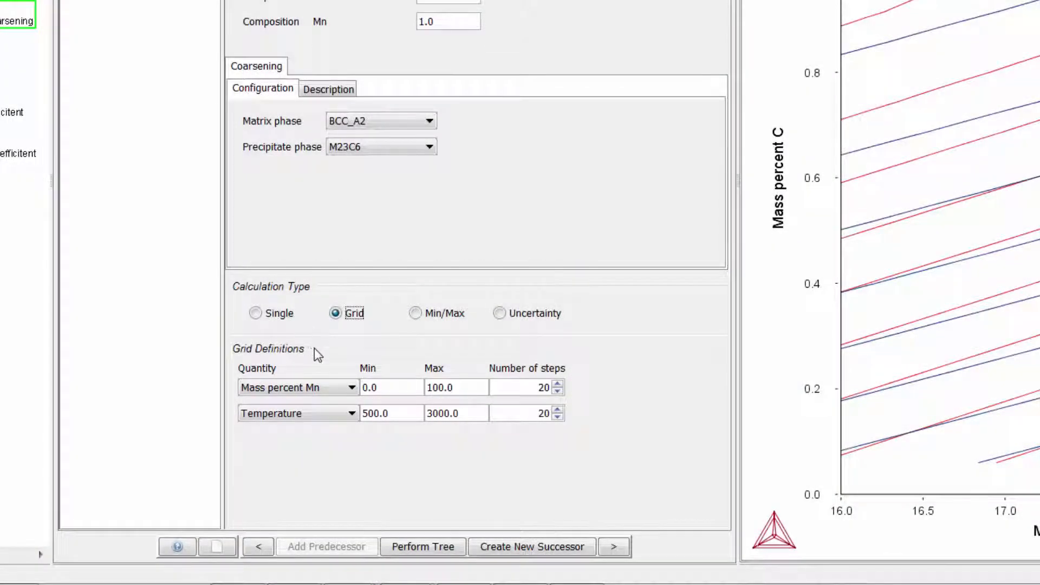
click(324, 394)
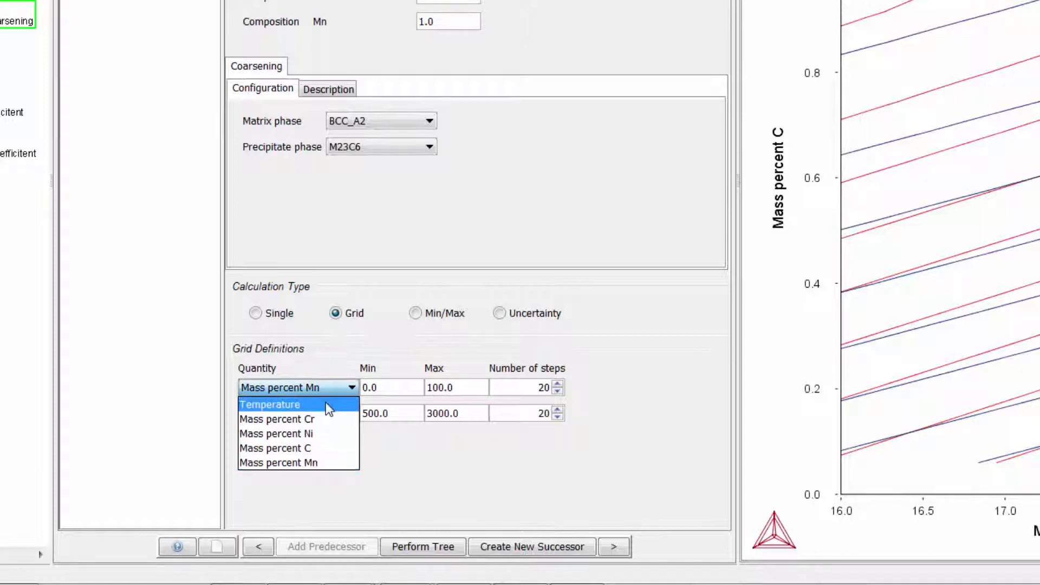
click(324, 384)
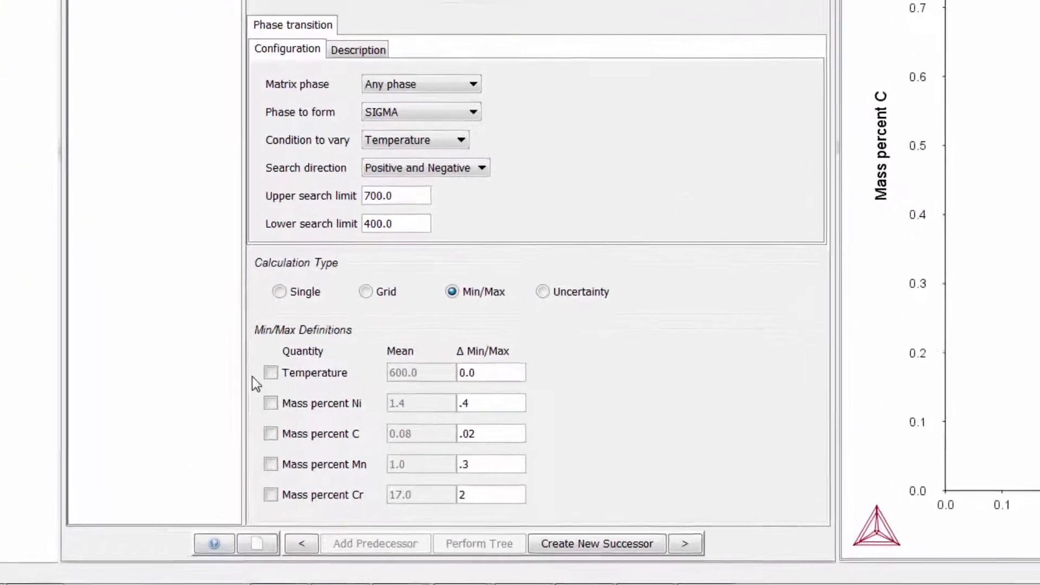
- Include the mass percents of Ni, C, Mn and Cr as varied quantities in the Min/Max definitions
click(265, 422)
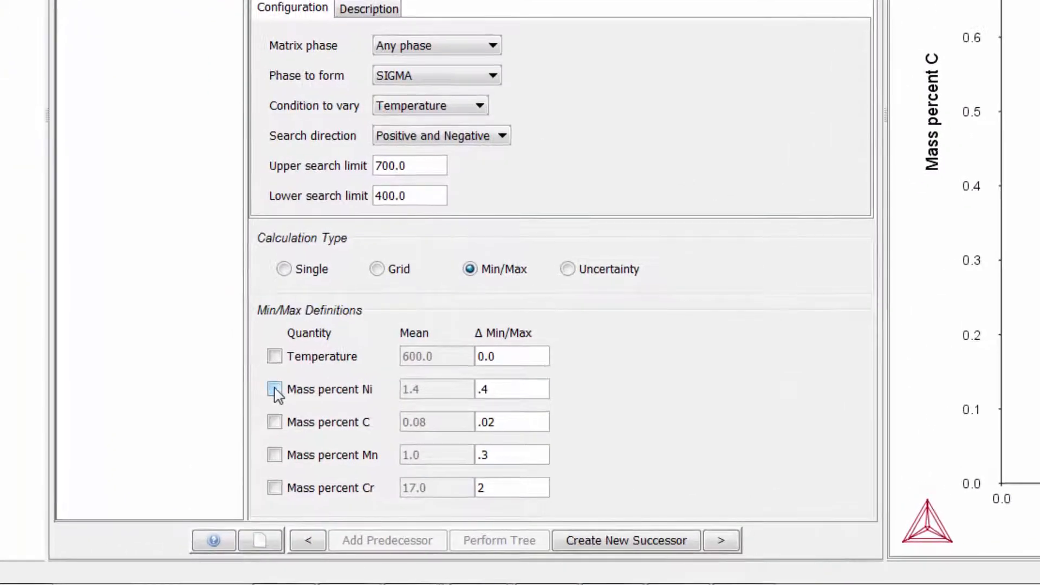
click(275, 423)
click(275, 456)
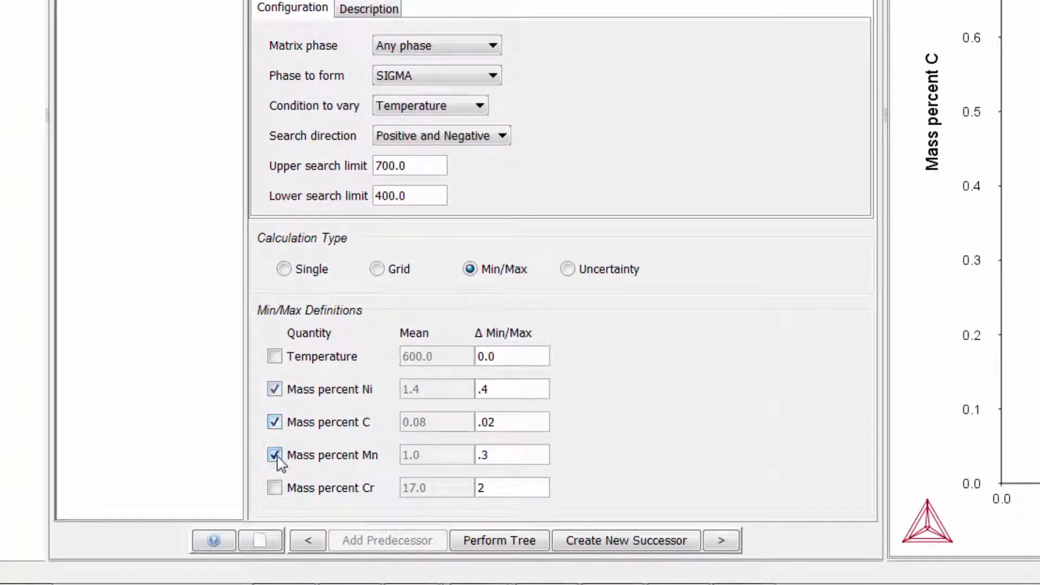
click(274, 489)
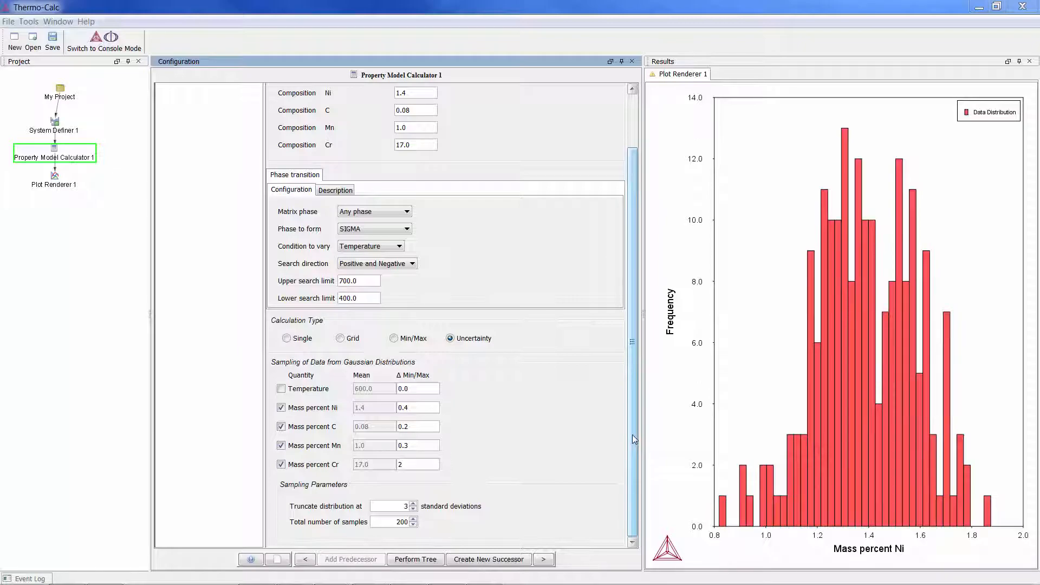
drag(632, 435, 639, 375)
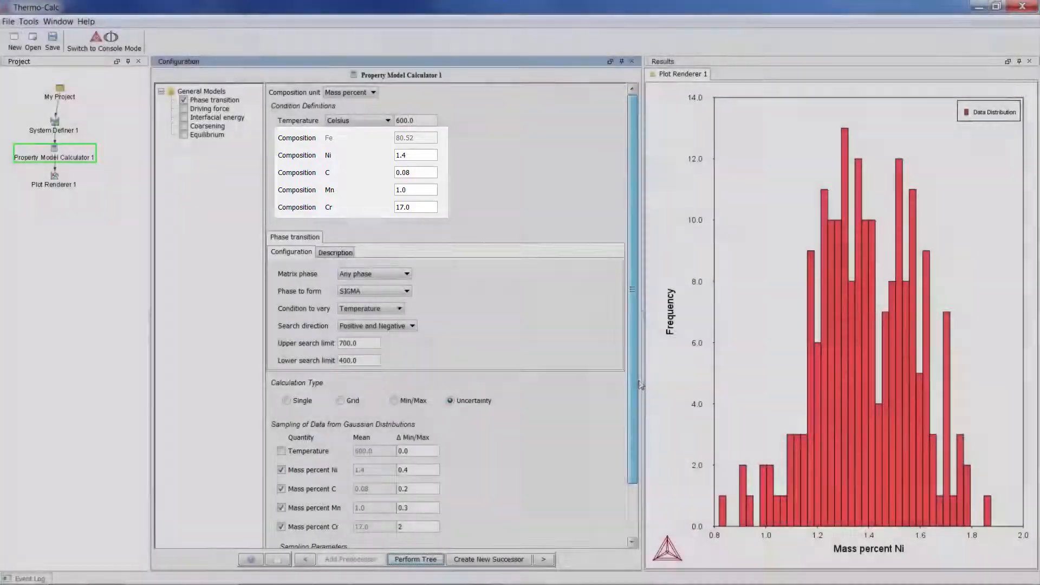
drag(638, 380, 626, 441)
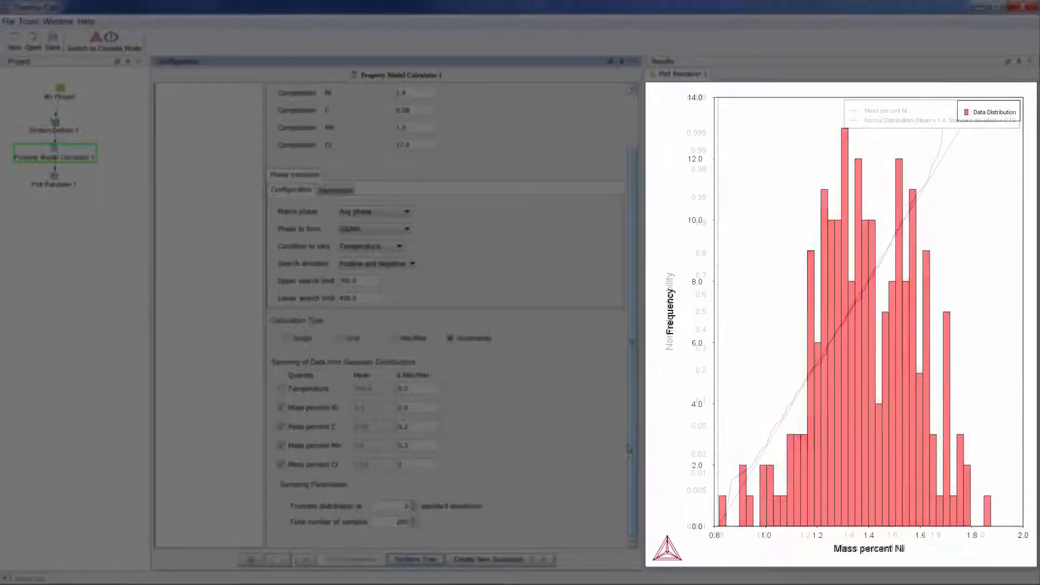